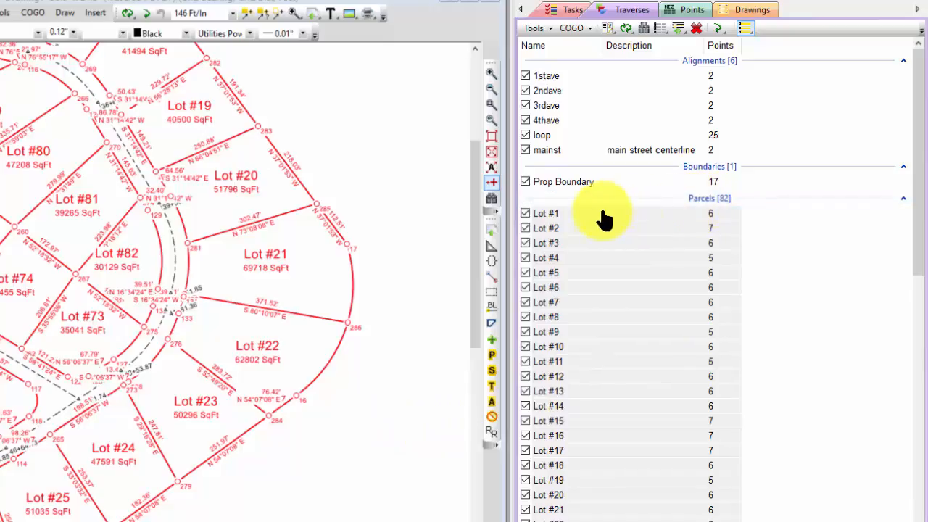
# Select all parcels and review the line, point and symbol sizes in their traverse drawing settings.
pyautogui.click(699, 200)
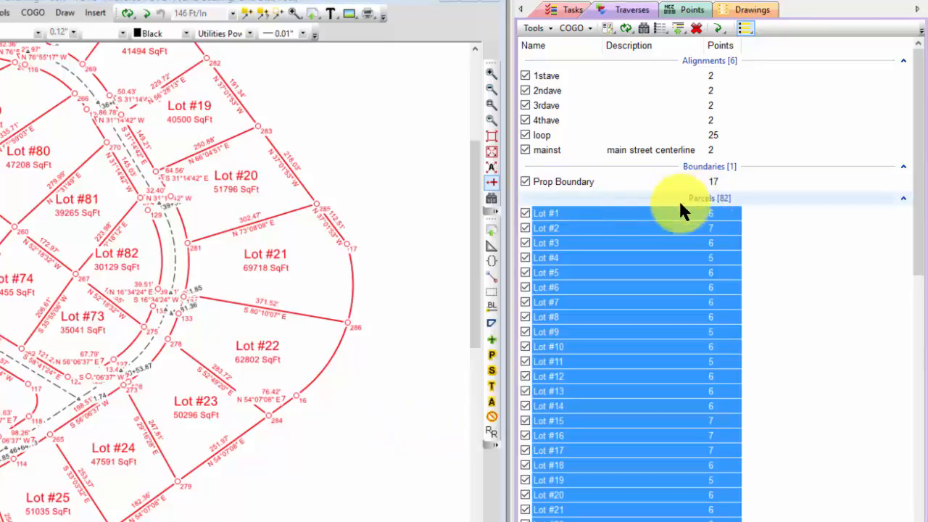
pyautogui.rightClick(623, 213)
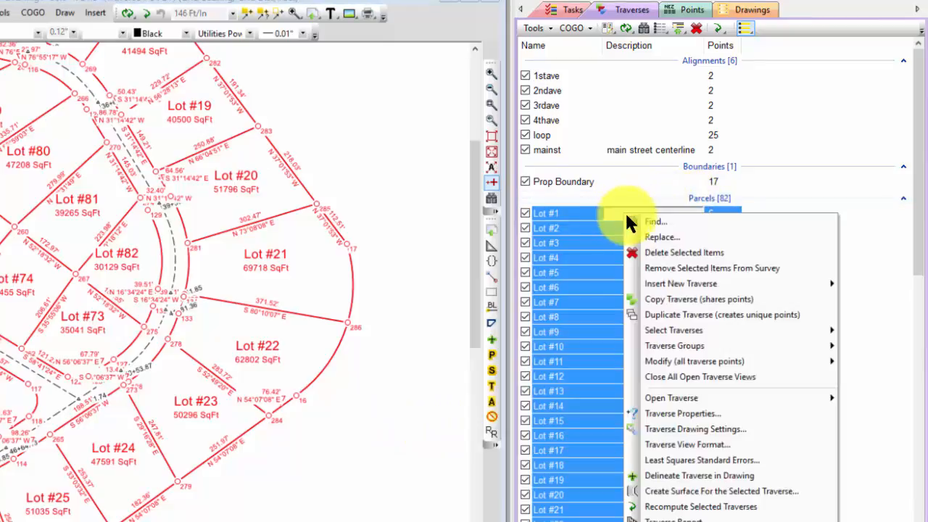
pyautogui.click(691, 428)
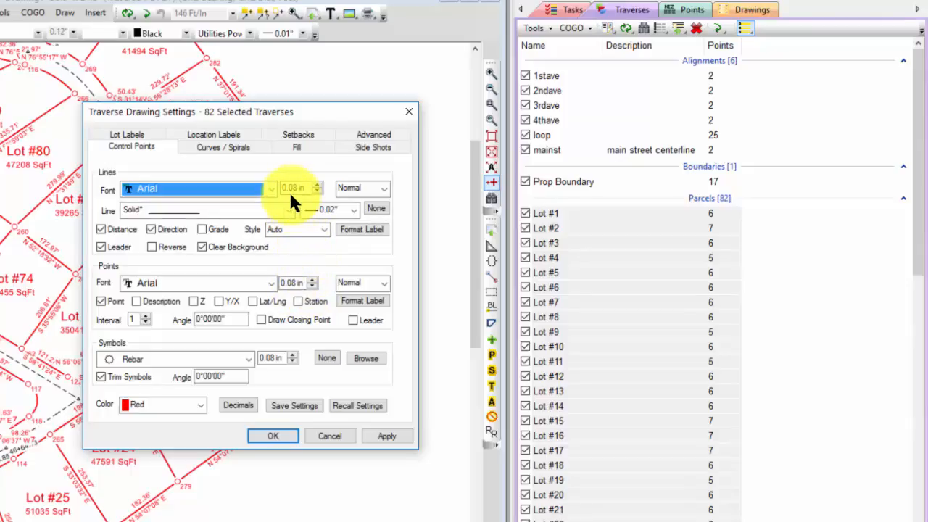
pyautogui.click(287, 437)
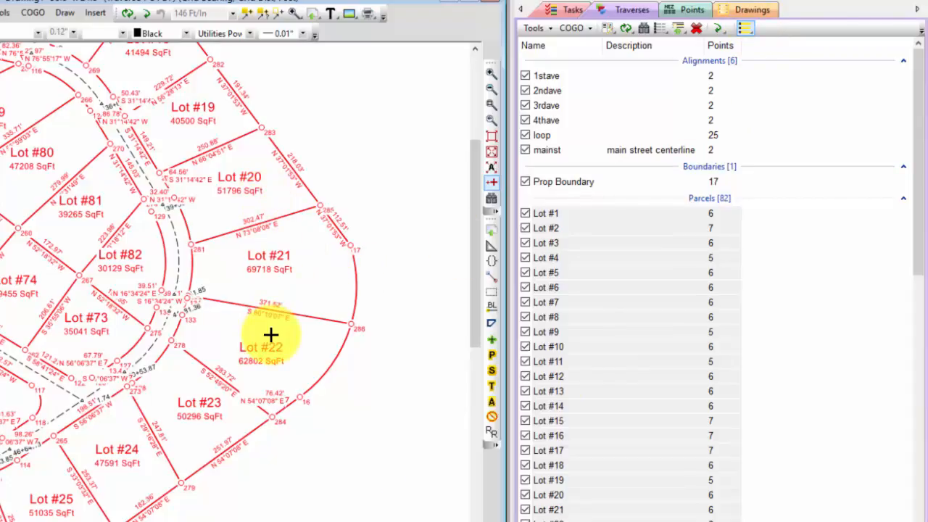
# Create a new plan view drawing named "Lot 21".
pyautogui.click(748, 7)
pyautogui.doubleClick(592, 129)
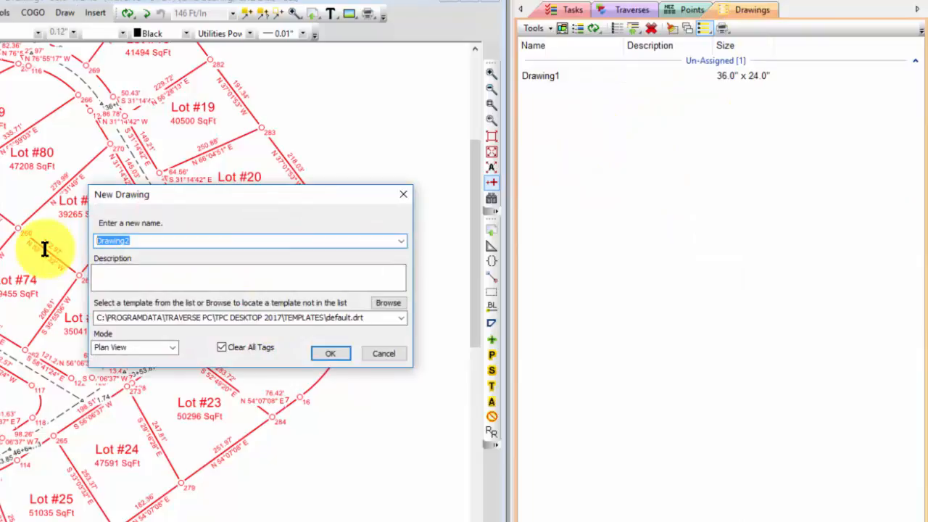
pyautogui.write('Lot 21')
pyautogui.click(332, 355)
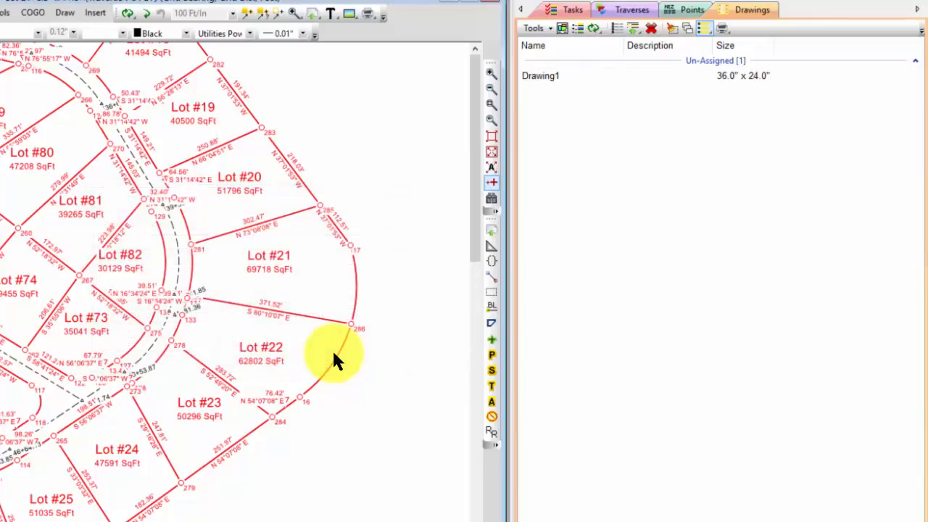
# Show only Lots #20, #21 and #22 in the new drawing and scale them to fit the page.
pyautogui.click(638, 12)
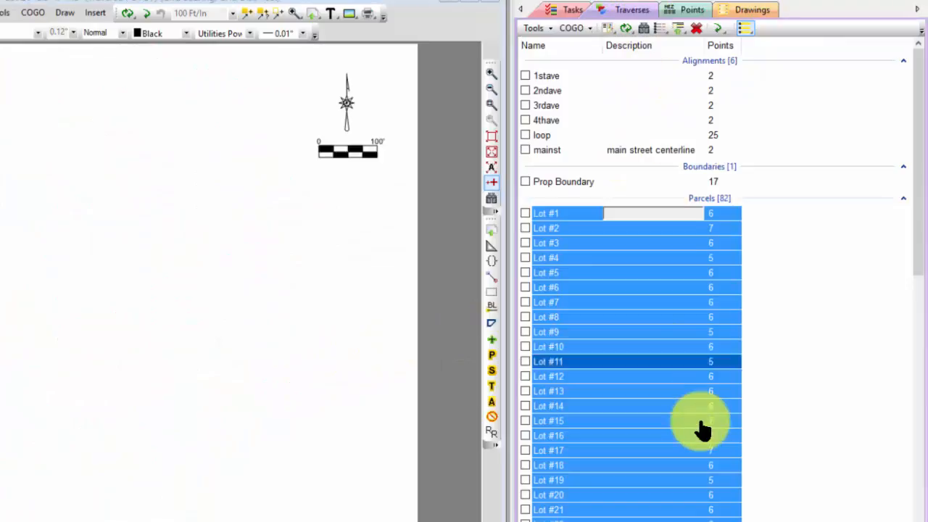
pyautogui.click(579, 496)
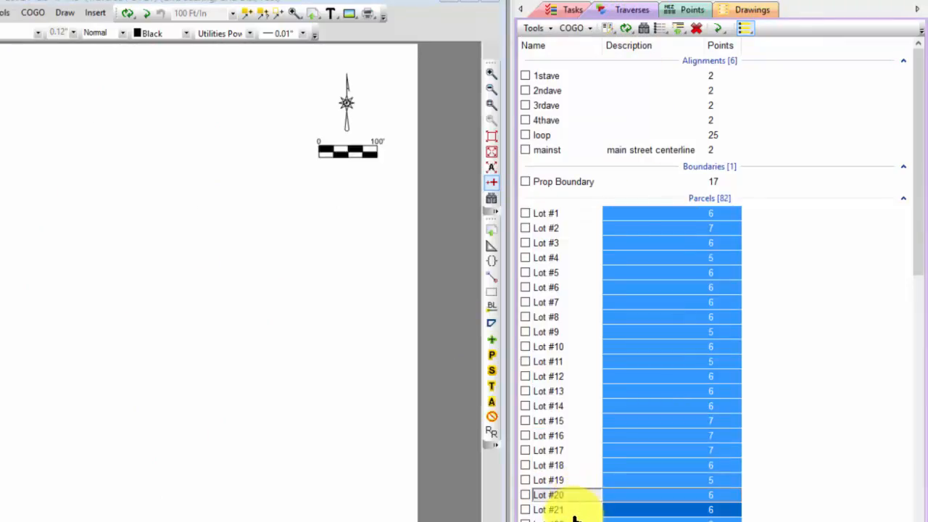
pyautogui.click(575, 520)
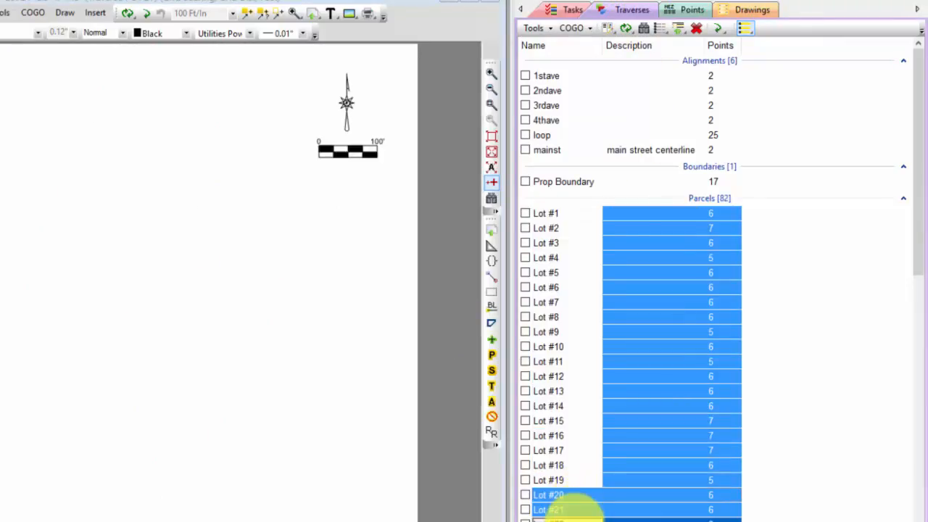
pyautogui.click(527, 495)
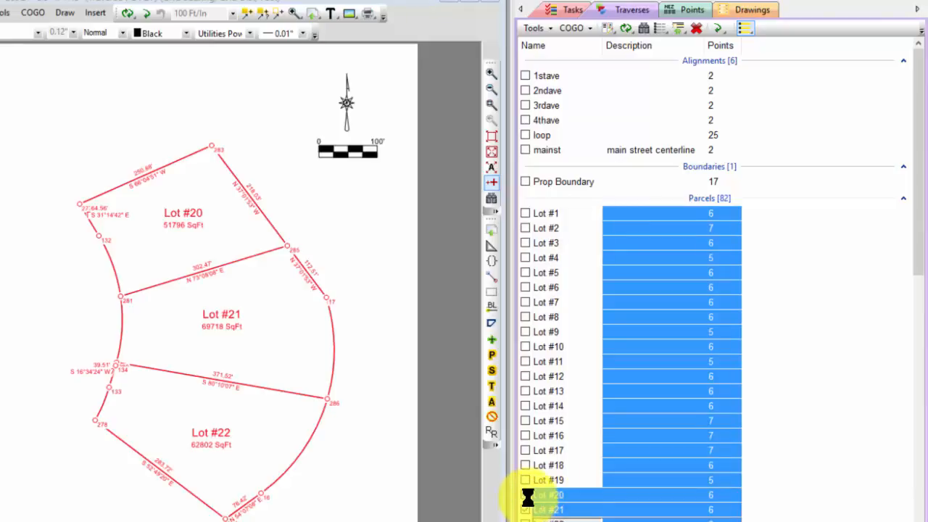
pyautogui.click(491, 151)
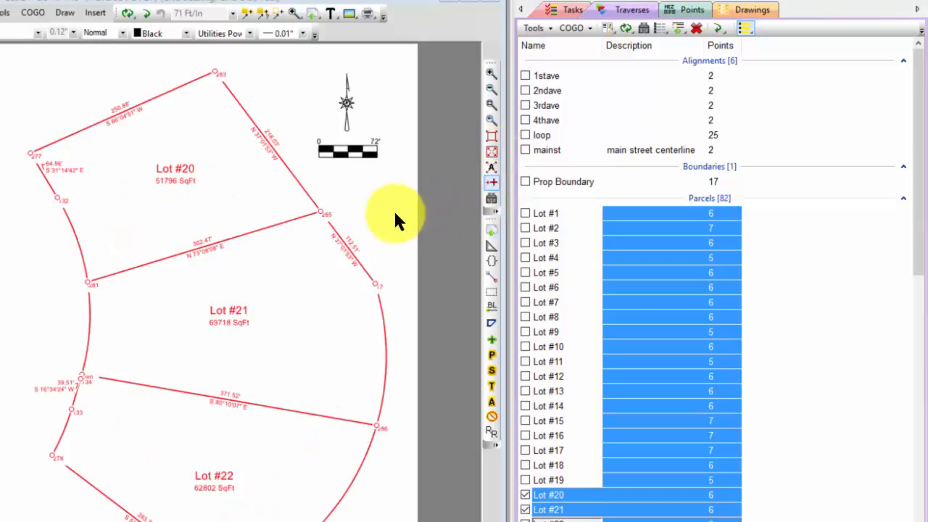
# Set the drawing's paper size to Legal and its scale to 80 Ft/In.
pyautogui.rightClick(317, 334)
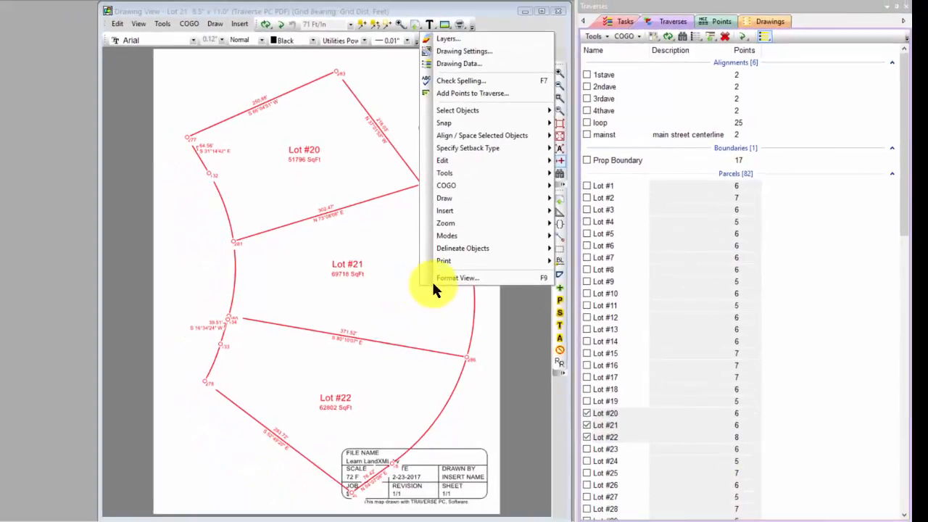
pyautogui.moveTo(447, 258)
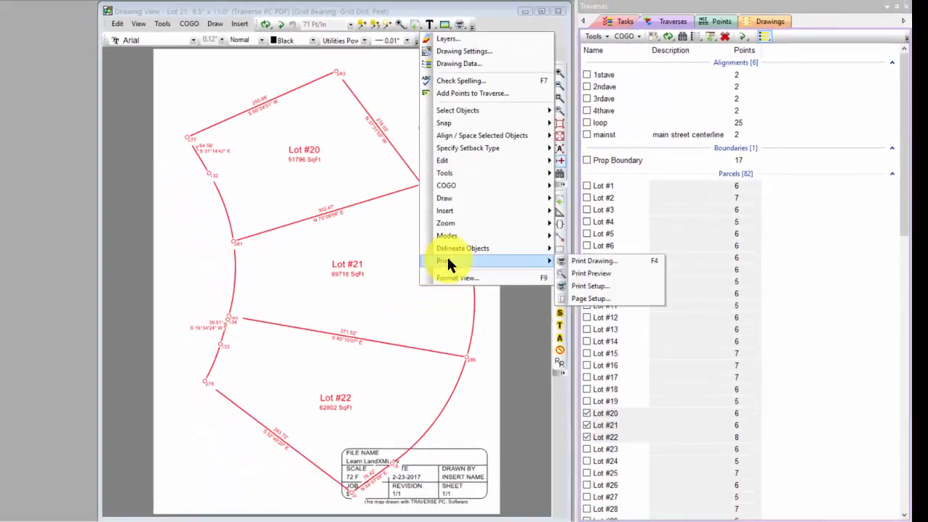
pyautogui.click(582, 299)
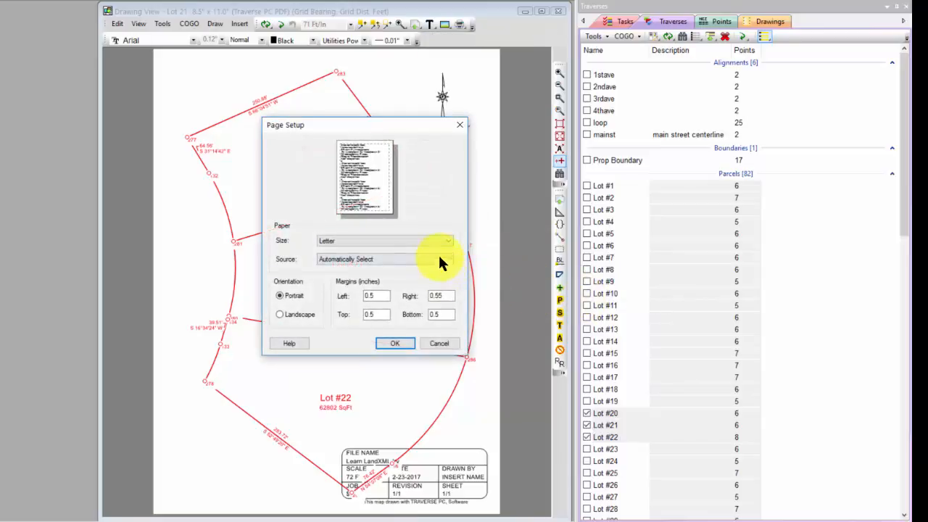
pyautogui.click(446, 239)
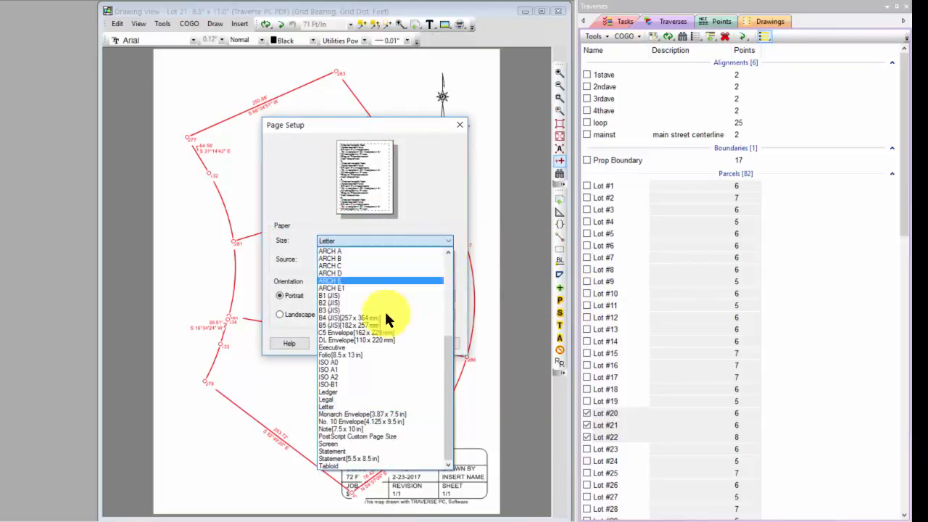
pyautogui.click(329, 398)
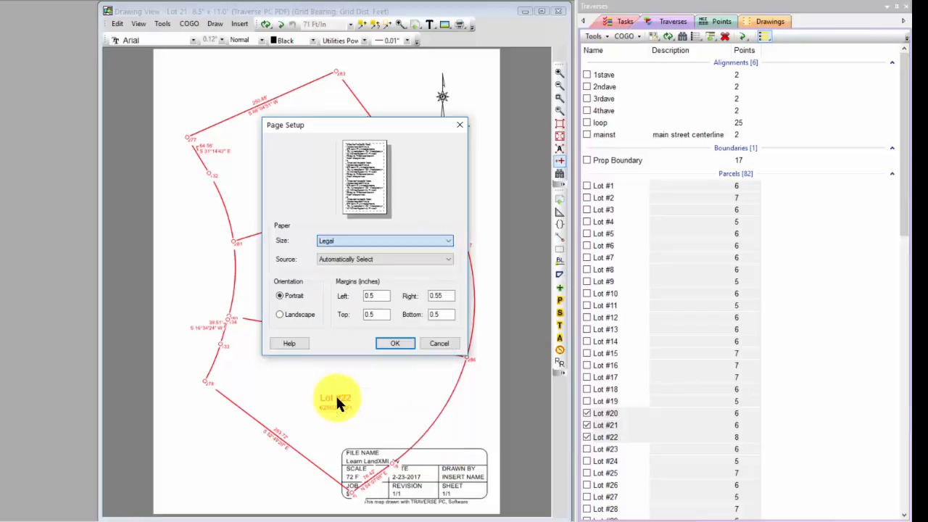
pyautogui.click(397, 343)
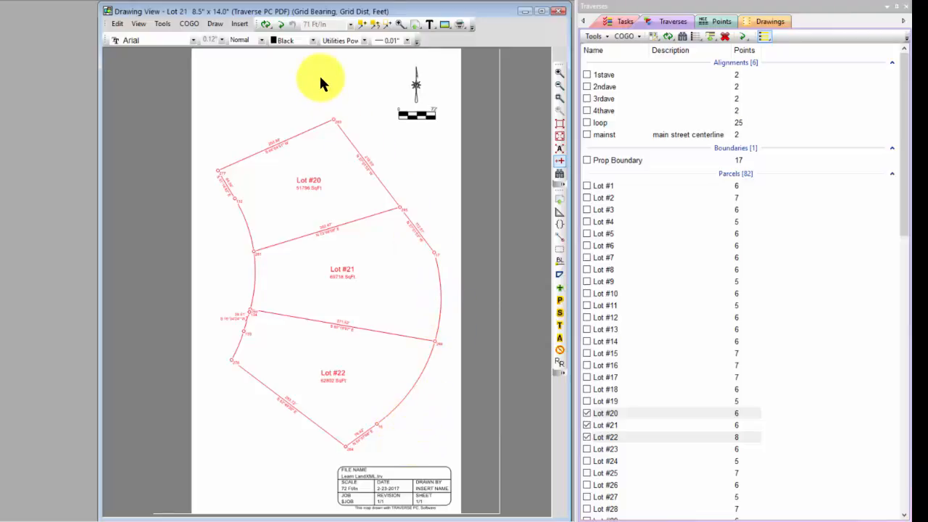
pyautogui.click(350, 25)
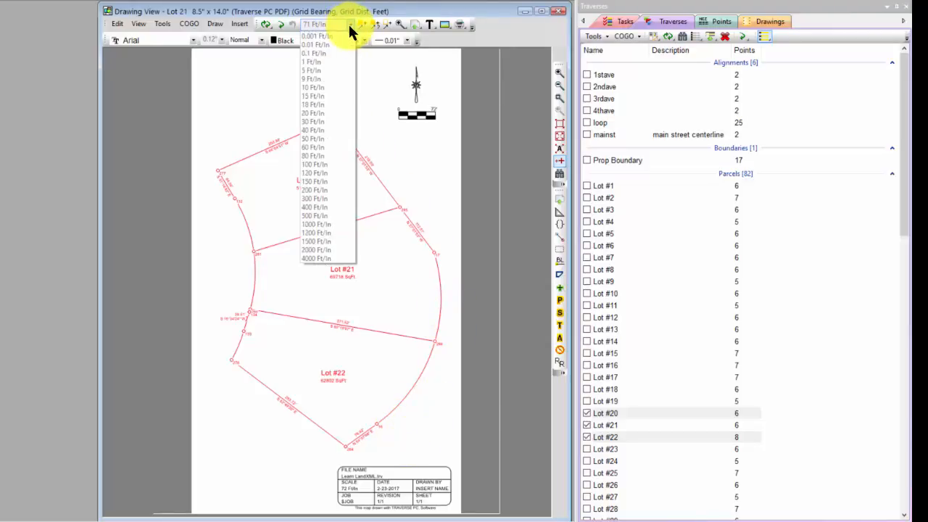
pyautogui.click(319, 155)
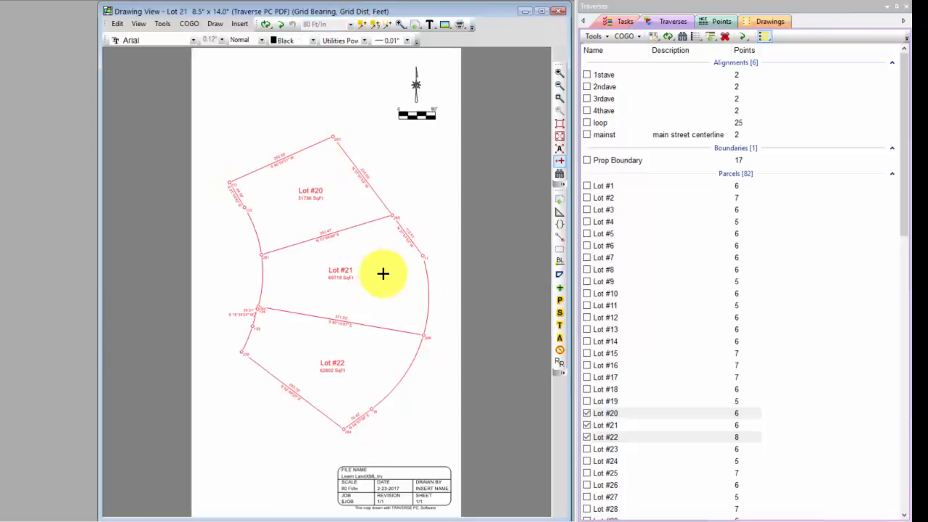
# Check Lot #21's traverse drawing settings and inspect its line between points 17 and 285 up close.
pyautogui.doubleClick(404, 234)
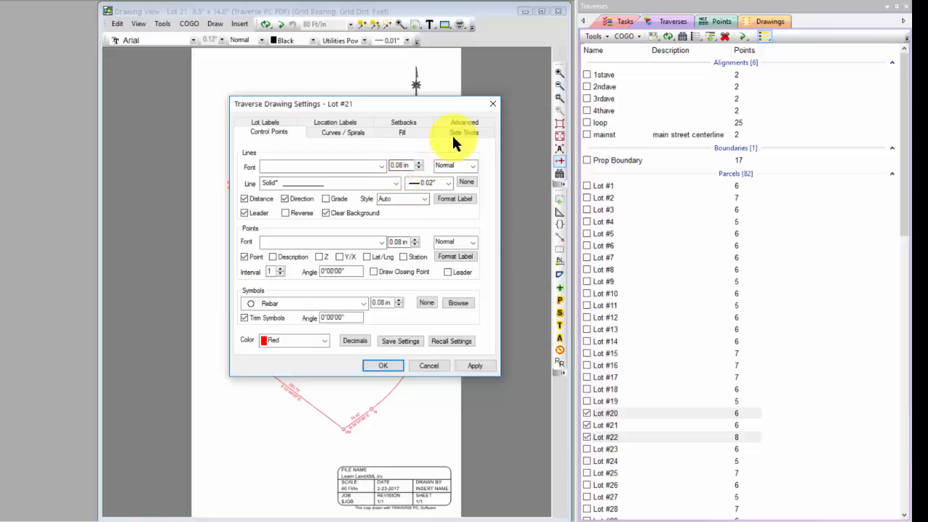
pyautogui.click(490, 103)
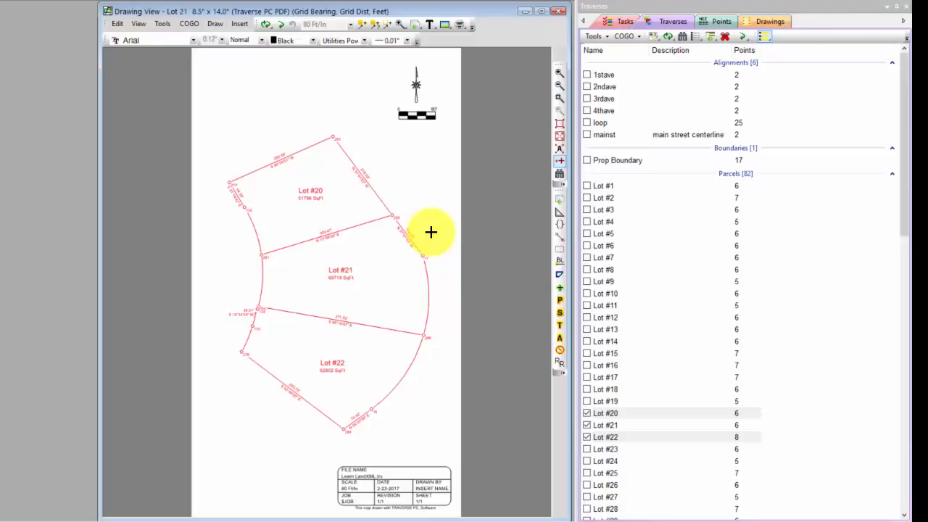
pyautogui.click(556, 99)
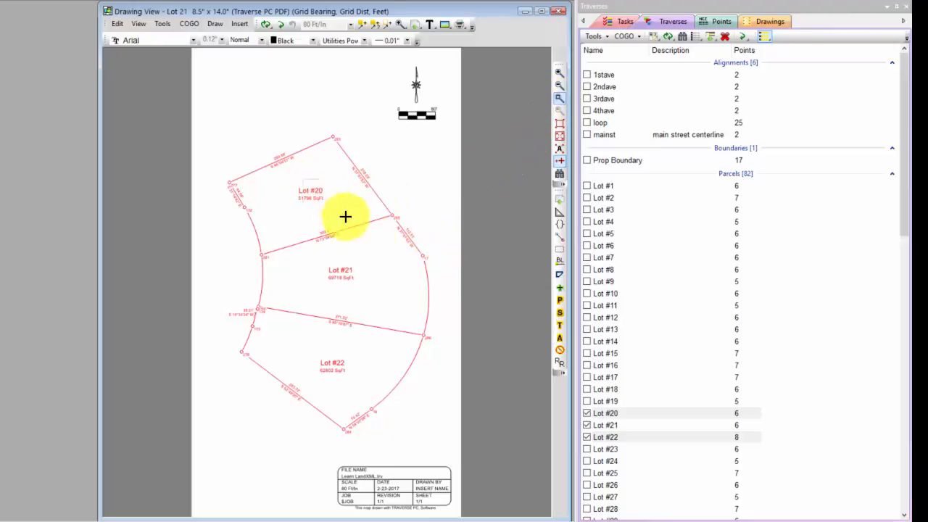
pyautogui.moveTo(345, 216); pyautogui.dragTo(413, 282)
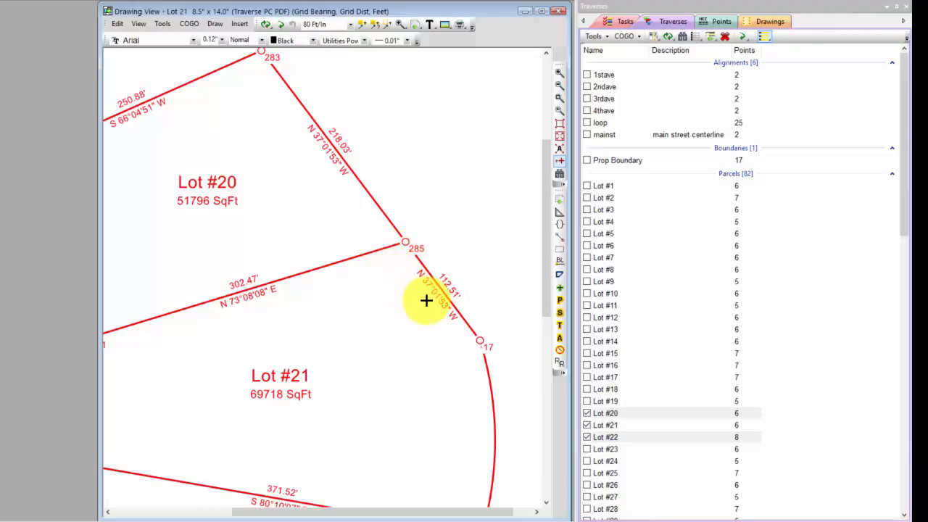
pyautogui.moveTo(456, 311)
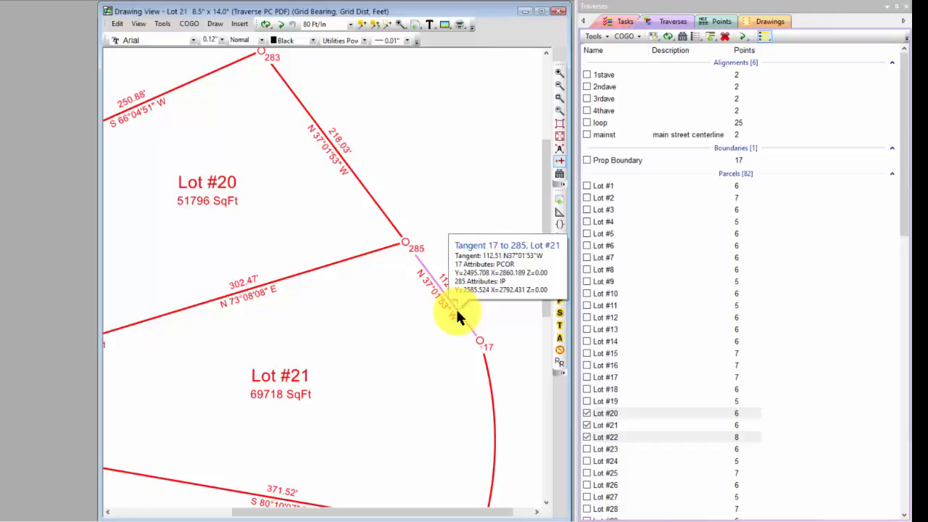
# Turn off zoom scaling of text and line widths and examine the boundary between Lots #20 and #21 up close.
pyautogui.click(557, 160)
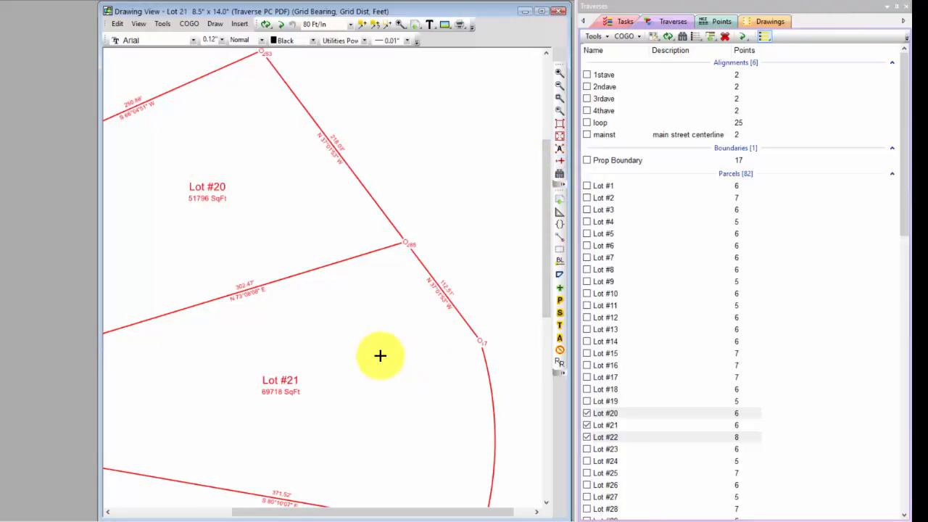
pyautogui.scroll(3, 292, 368)
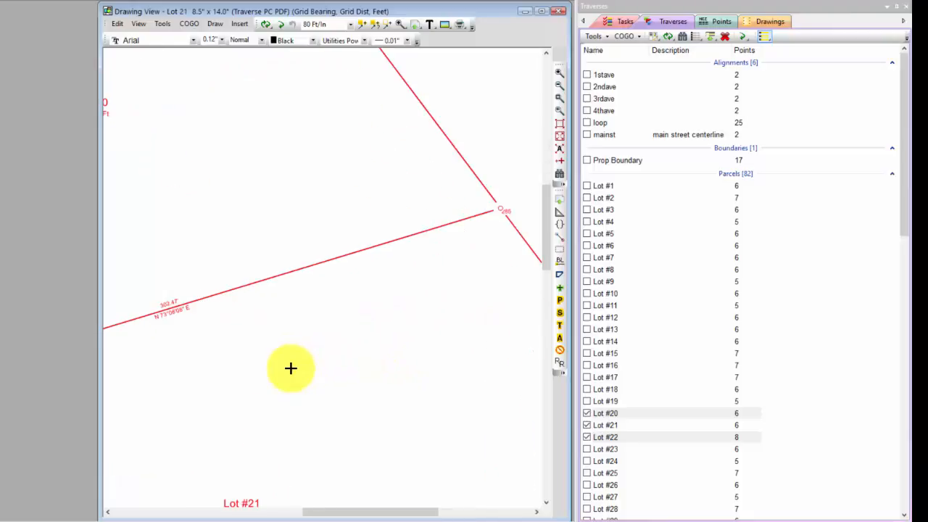
pyautogui.moveTo(217, 360)
pyautogui.mouseDown(button='middle')
pyautogui.moveTo(294, 338)
pyautogui.moveTo(319, 304)
pyautogui.mouseUp(button='middle')
pyautogui.scroll(3, 298, 335)
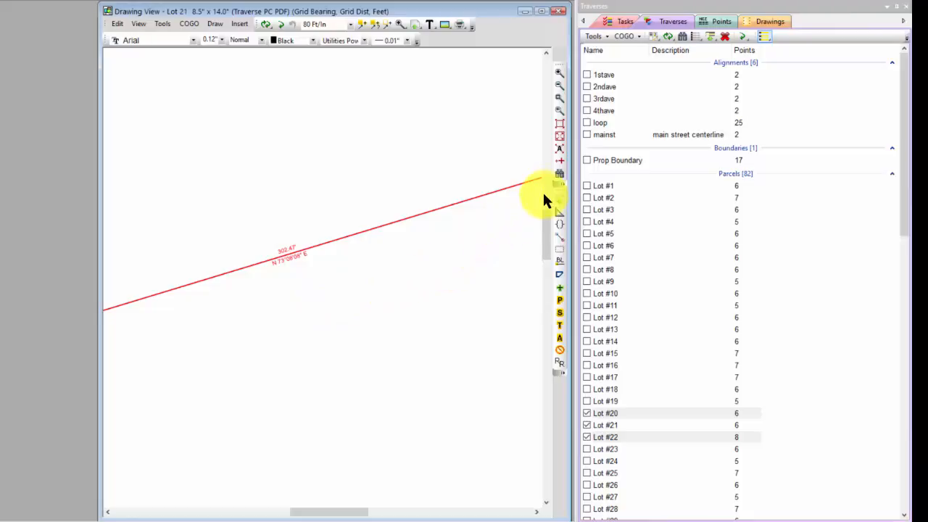
# Turn zoom scaling of text and line widths back on and compare the labels from close up to all three lots.
pyautogui.click(559, 165)
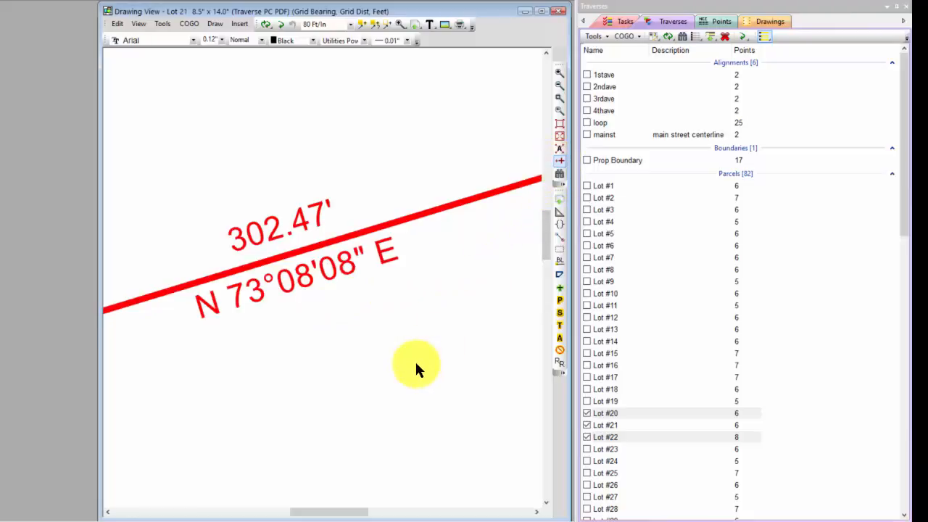
pyautogui.scroll(-4, 417, 369)
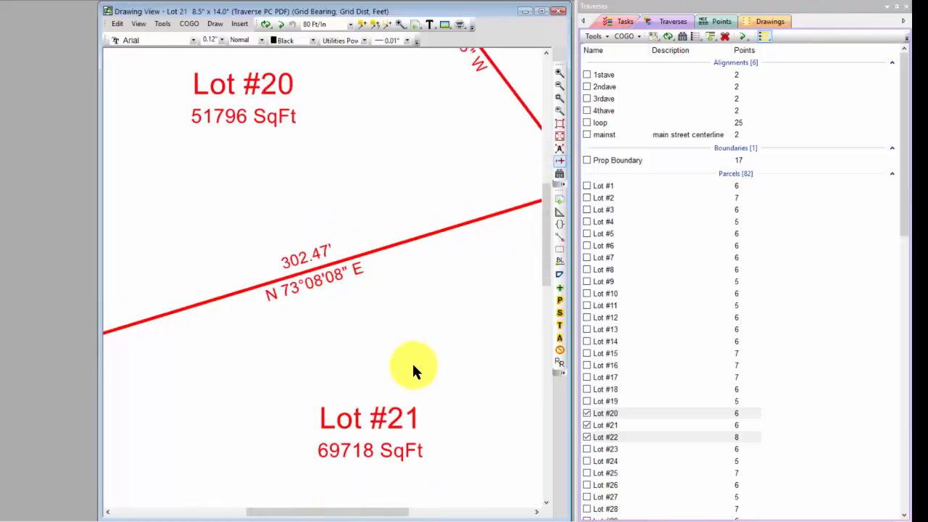
pyautogui.scroll(-3, 465, 383)
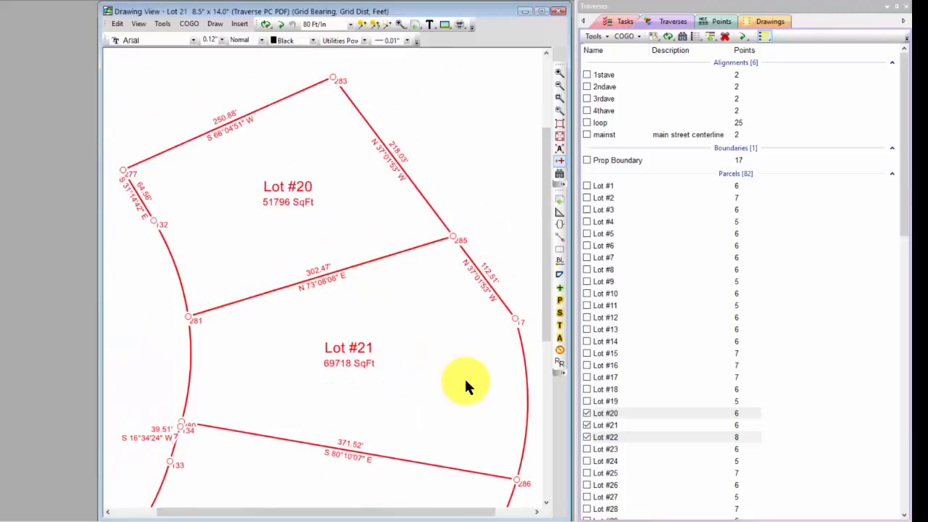
pyautogui.scroll(-4, 404, 341)
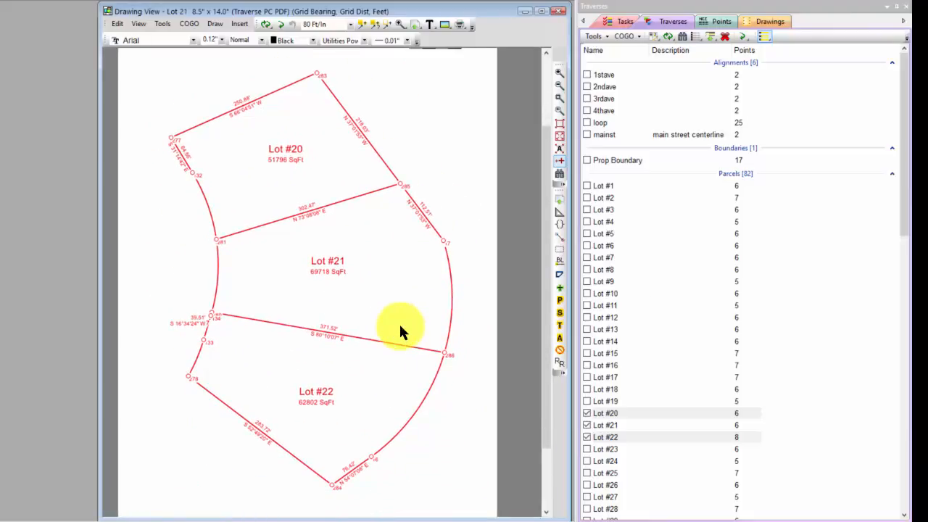